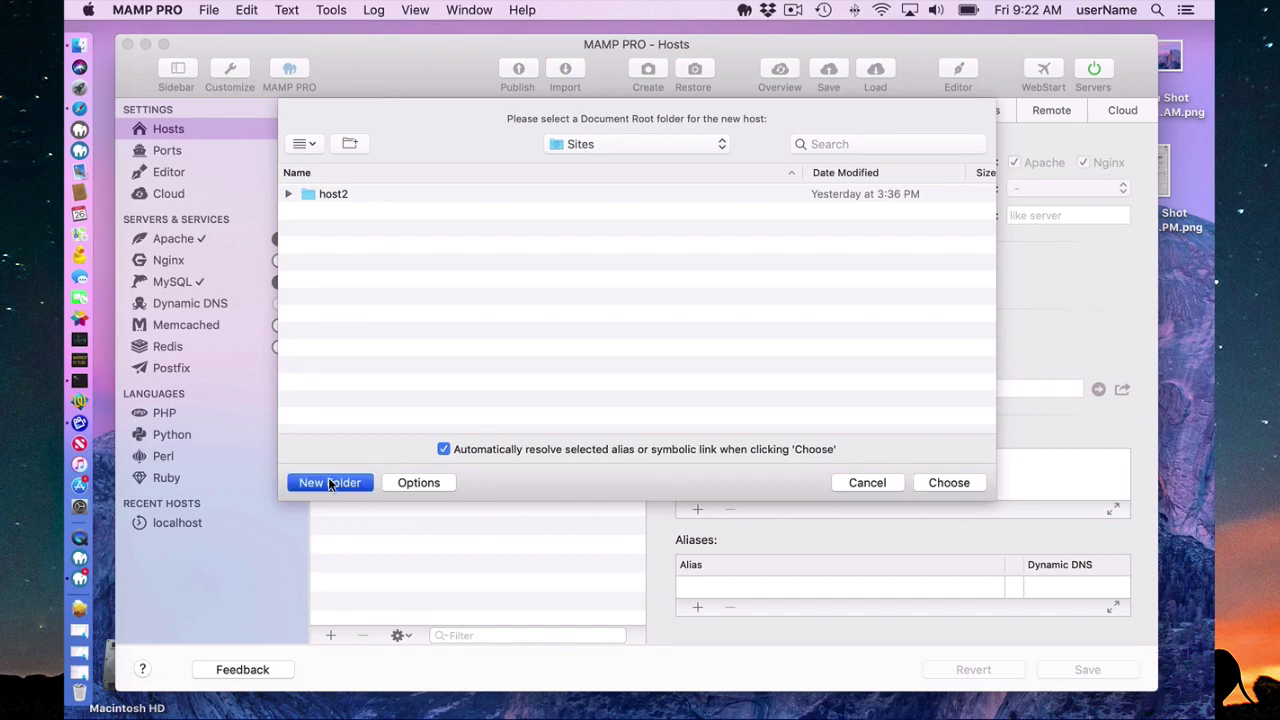
Create a new 'testUpload' folder and use it as the host's document root, keeping Install WordPress.
{"action": "type", "text": "testUpload"}
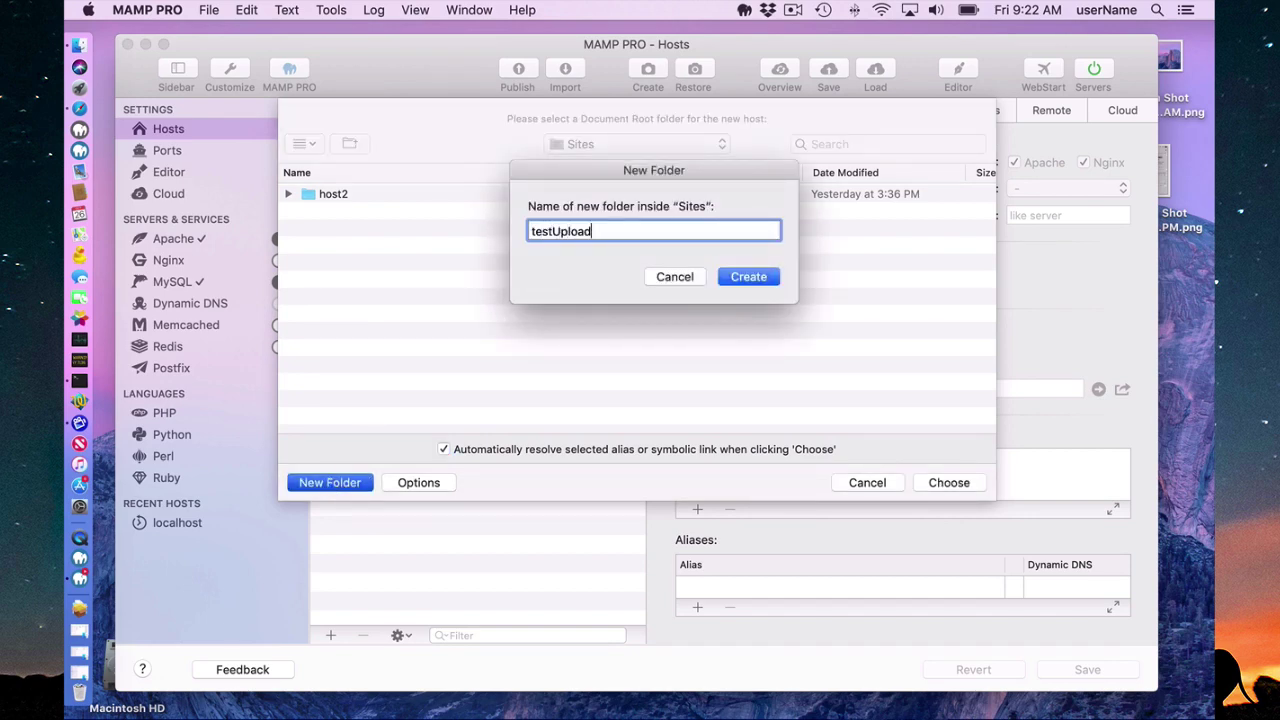
{"action": "key", "text": "Return"}
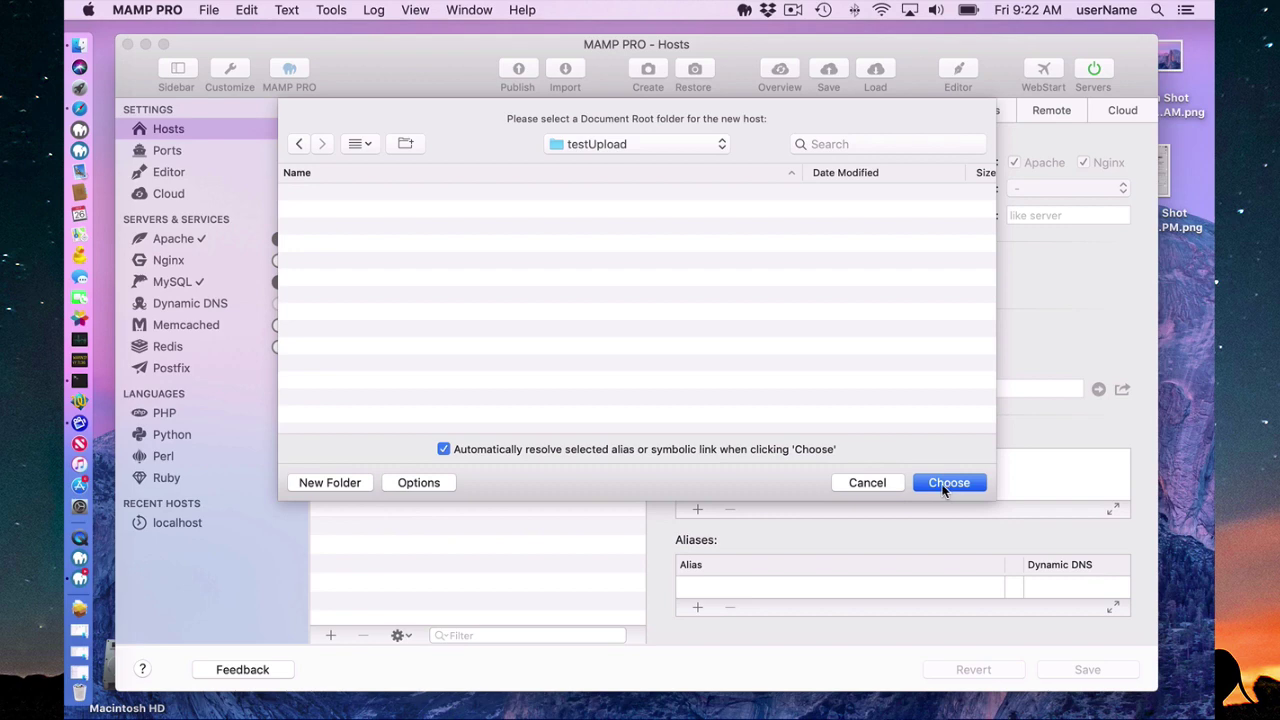
{"action": "left_click", "coordinate": [945, 484]}
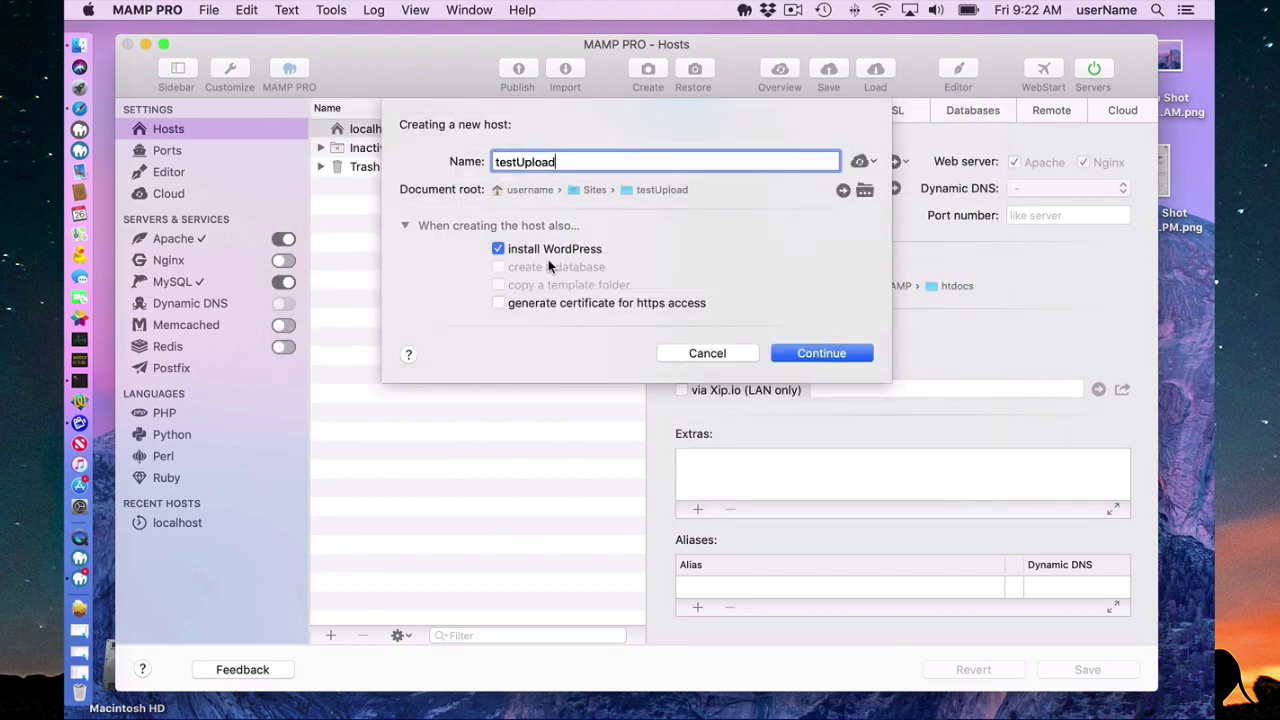
{"action": "left_click", "coordinate": [820, 349]}
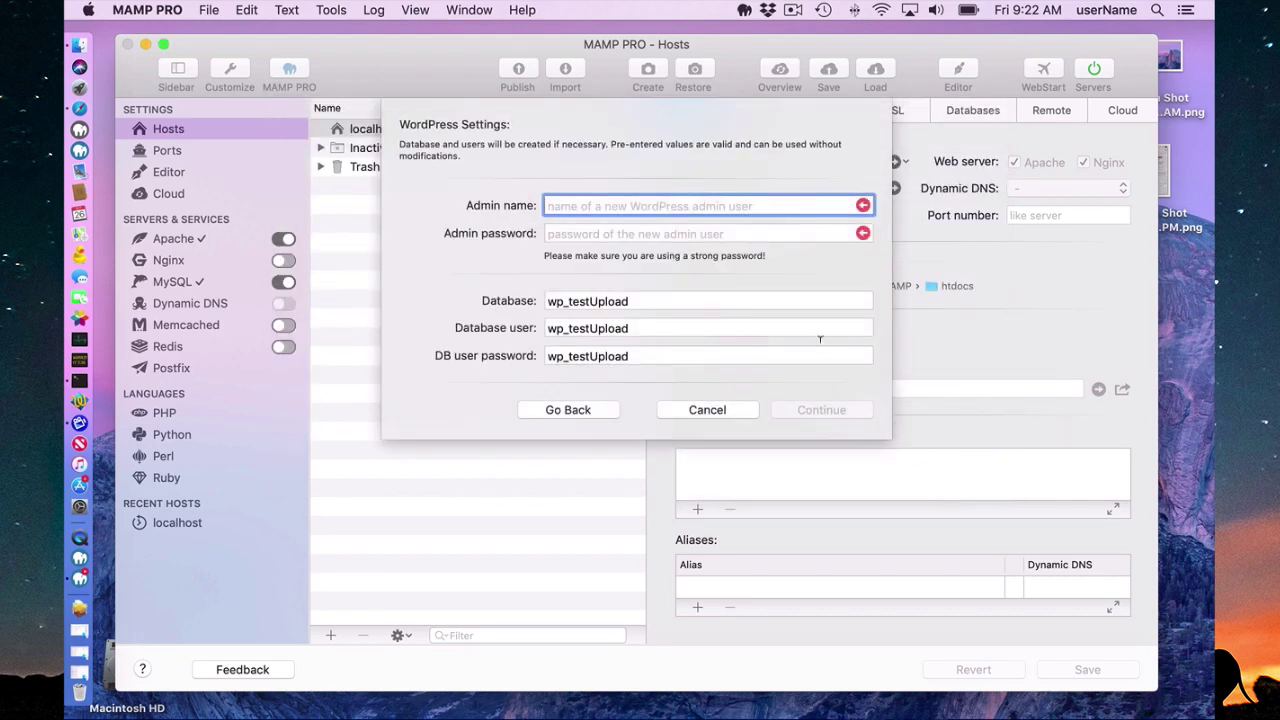
Enter the WordPress admin name and password, then create the testUpload host.
{"action": "type", "text": "admin"}
{"action": "key", "text": "Tab"}
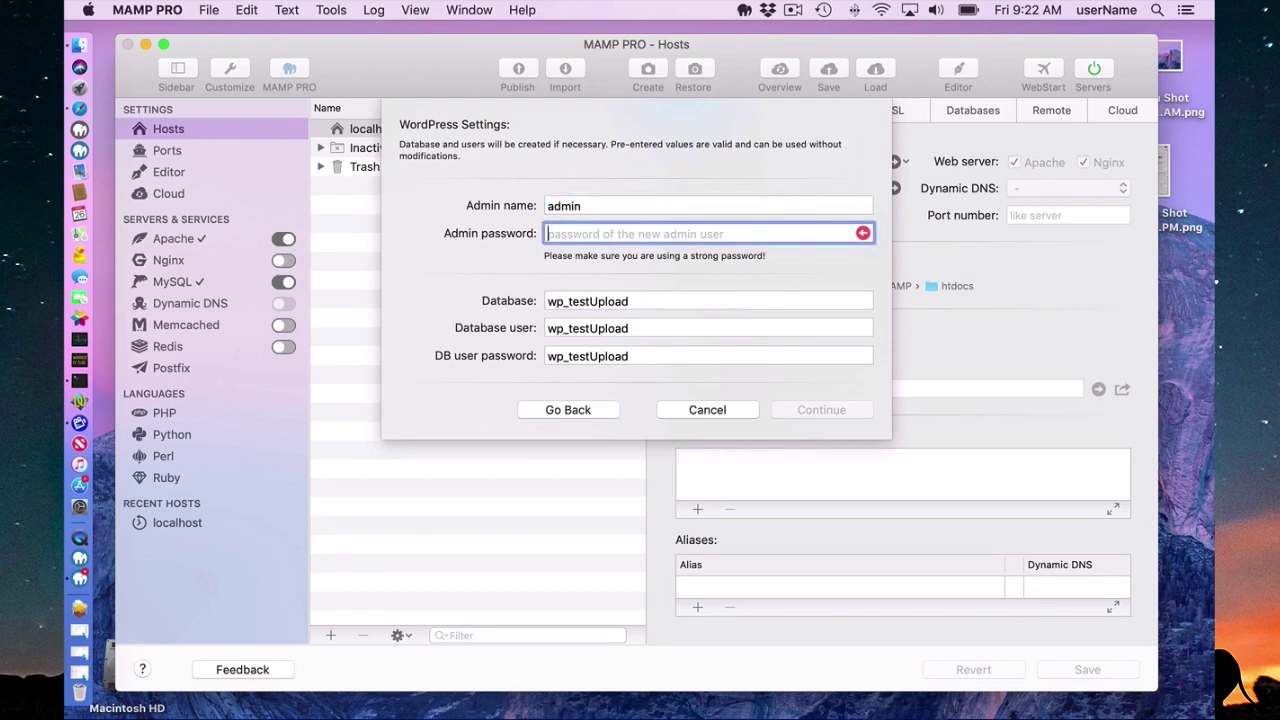
{"action": "type", "text": "admin123"}
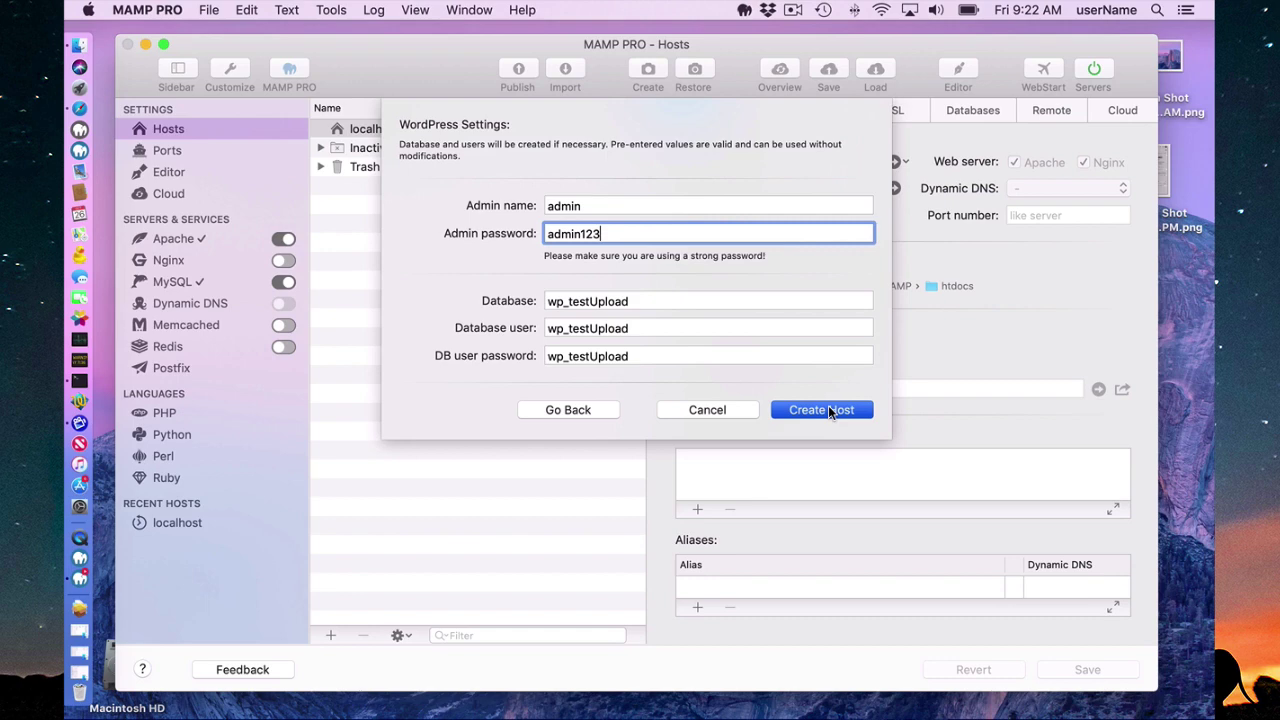
{"action": "left_click", "coordinate": [828, 410]}
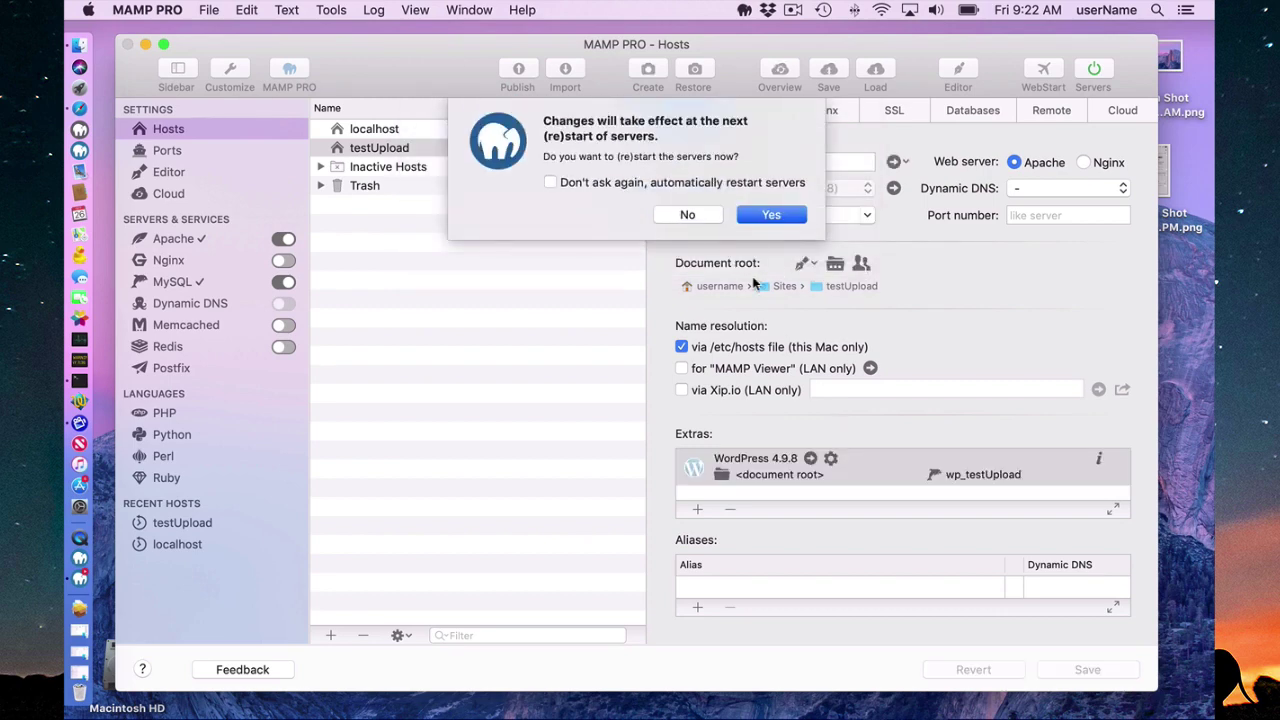
Confirm the server restart and view the testUpload site in Safari.
{"action": "left_click", "coordinate": [778, 216]}
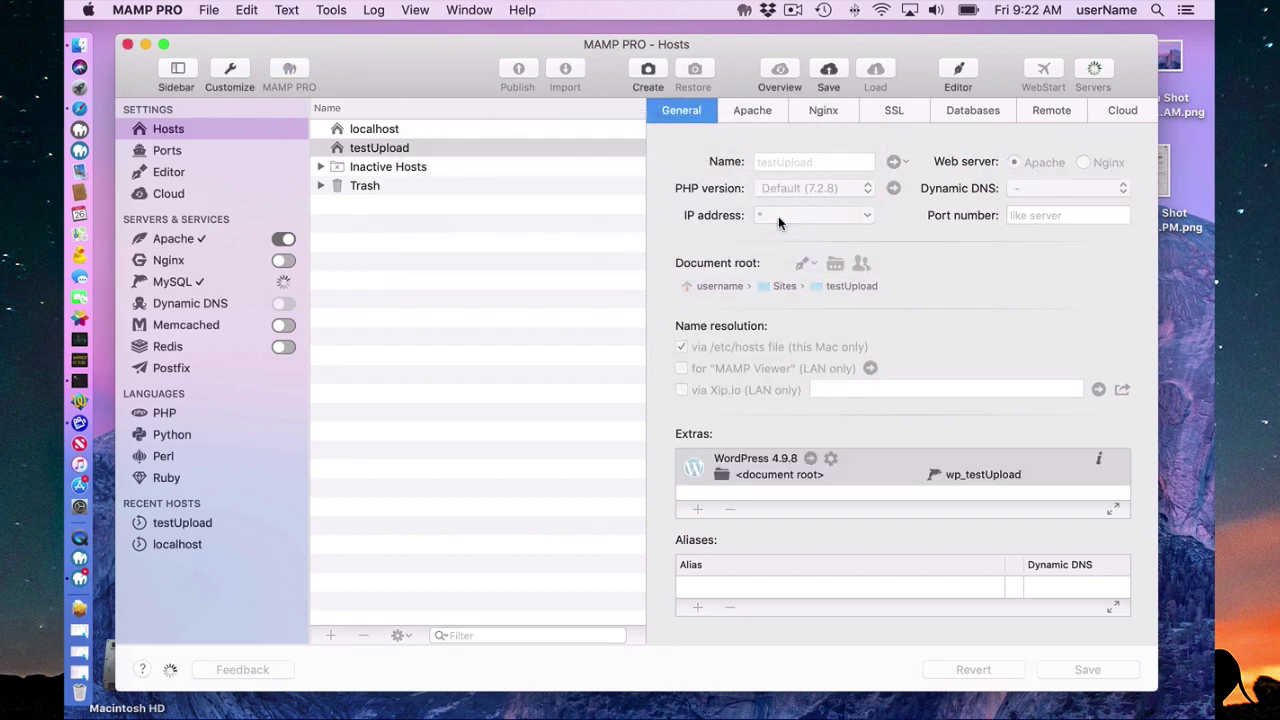
{"action": "left_click", "coordinate": [893, 161]}
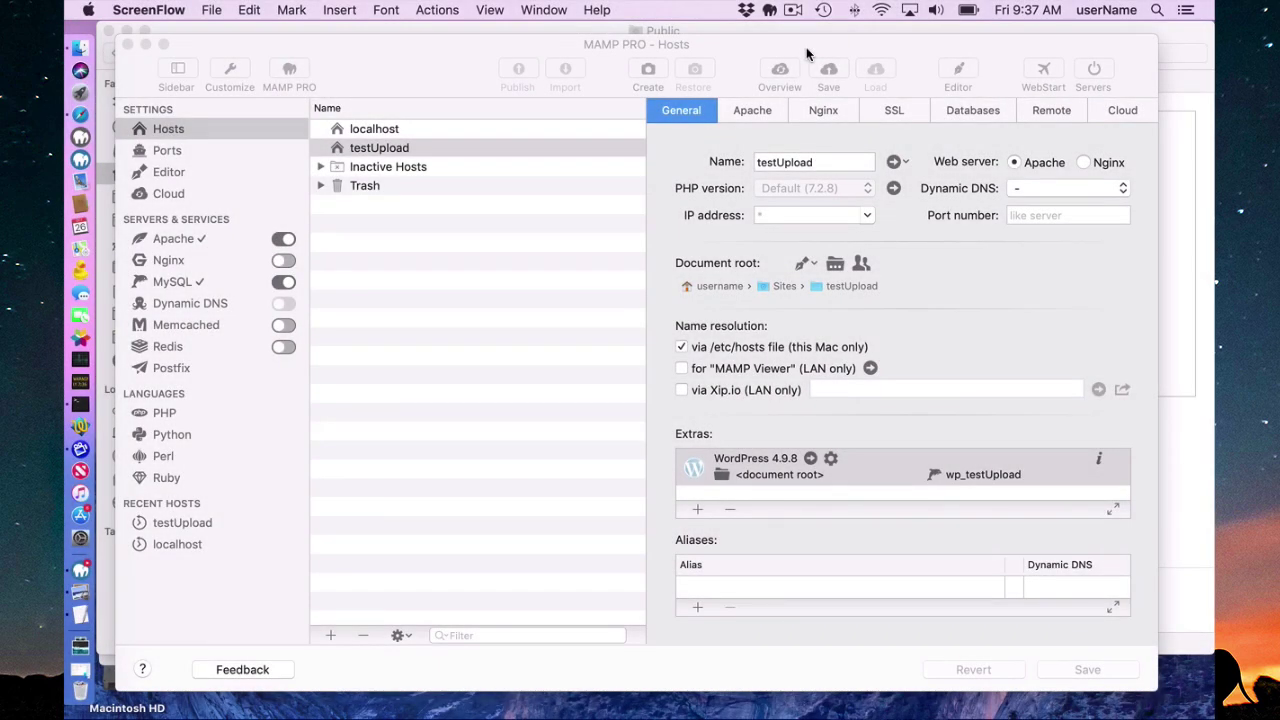
Scroll through the local My Great Blog front page, then close the Safari window.
{"action": "left_click", "coordinate": [810, 458]}
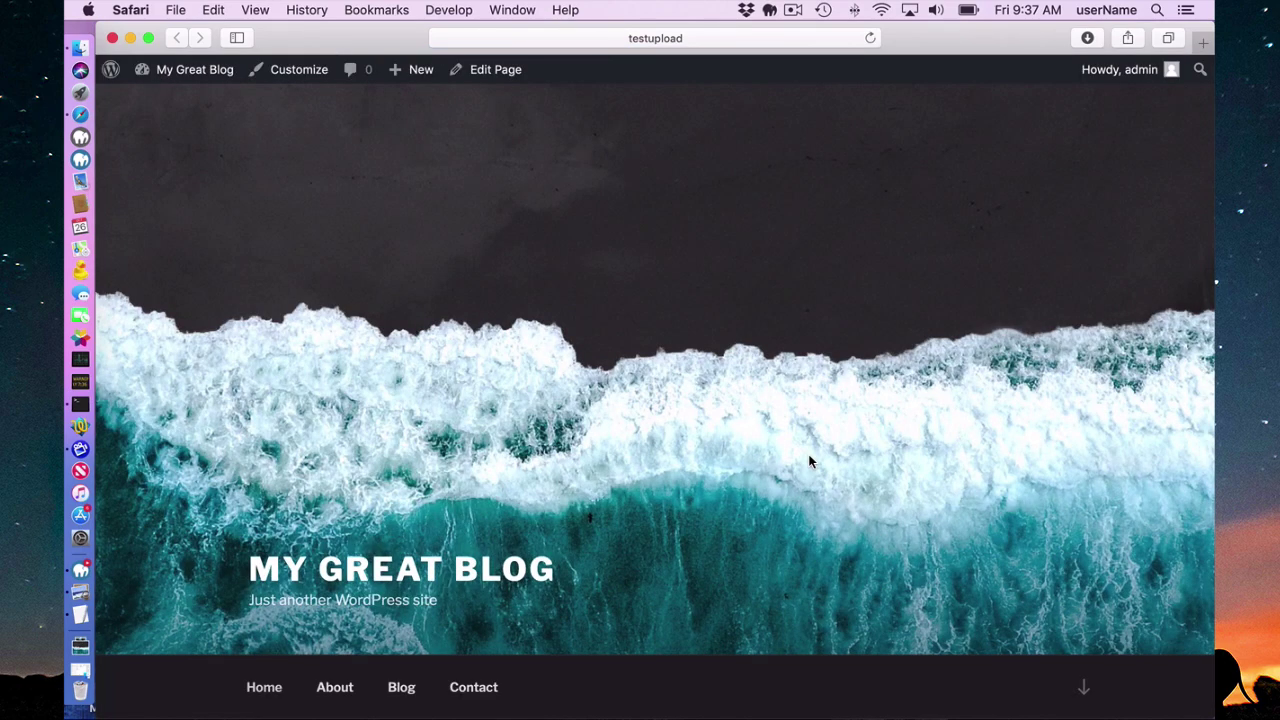
{"action": "scroll", "coordinate": [810, 461], "scroll_direction": "down", "scroll_amount": 3}
{"action": "left_click", "coordinate": [113, 38]}
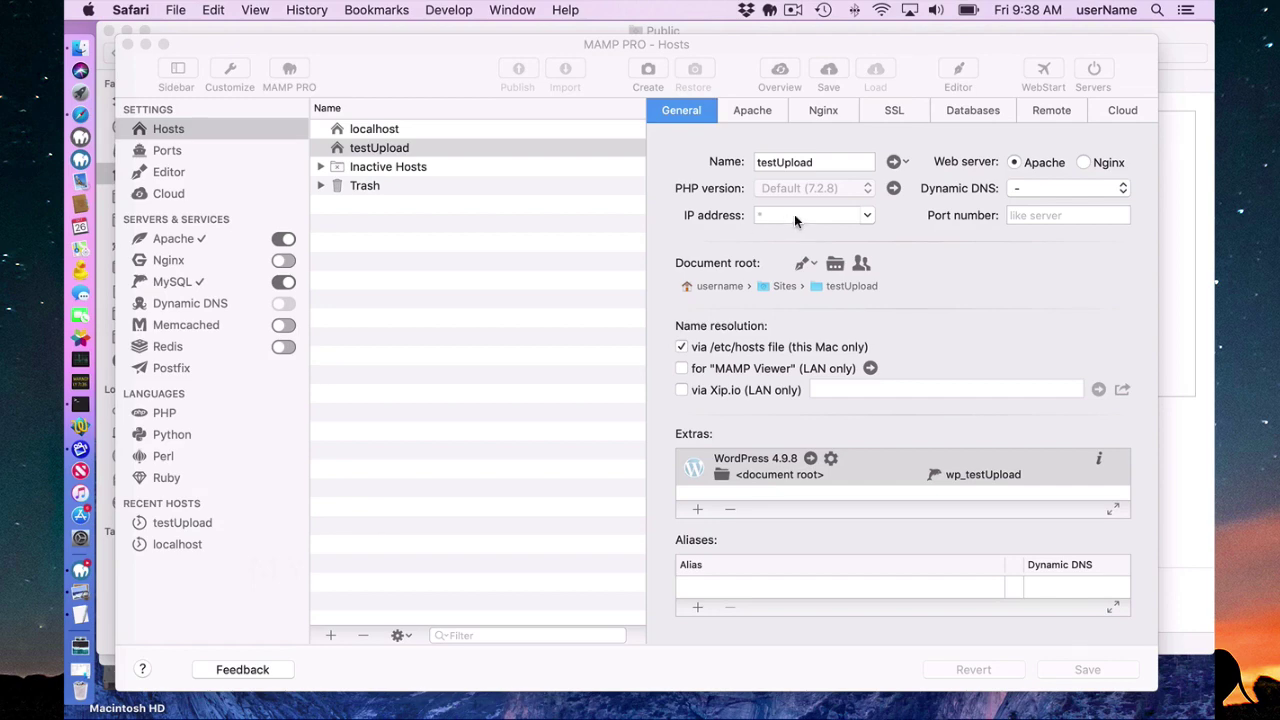
{"action": "left_click", "coordinate": [1051, 112]}
{"action": "left_click", "coordinate": [1052, 115]}
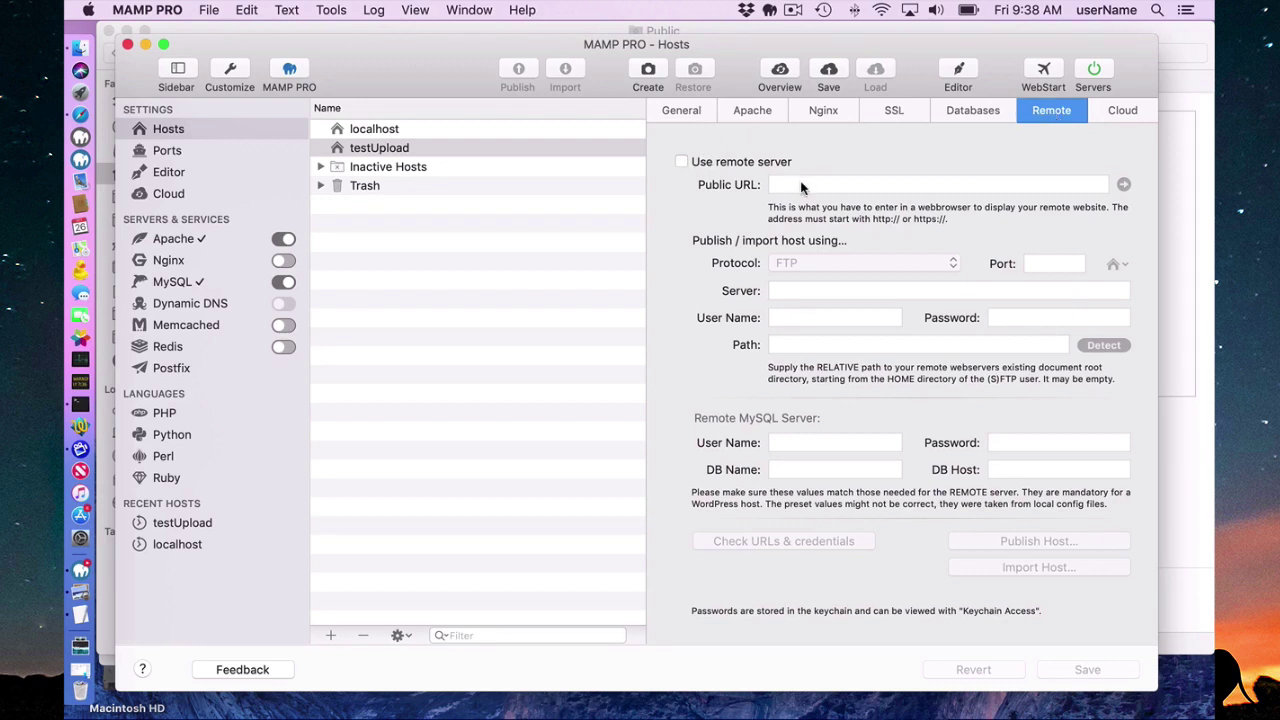
{"action": "left_click", "coordinate": [681, 162]}
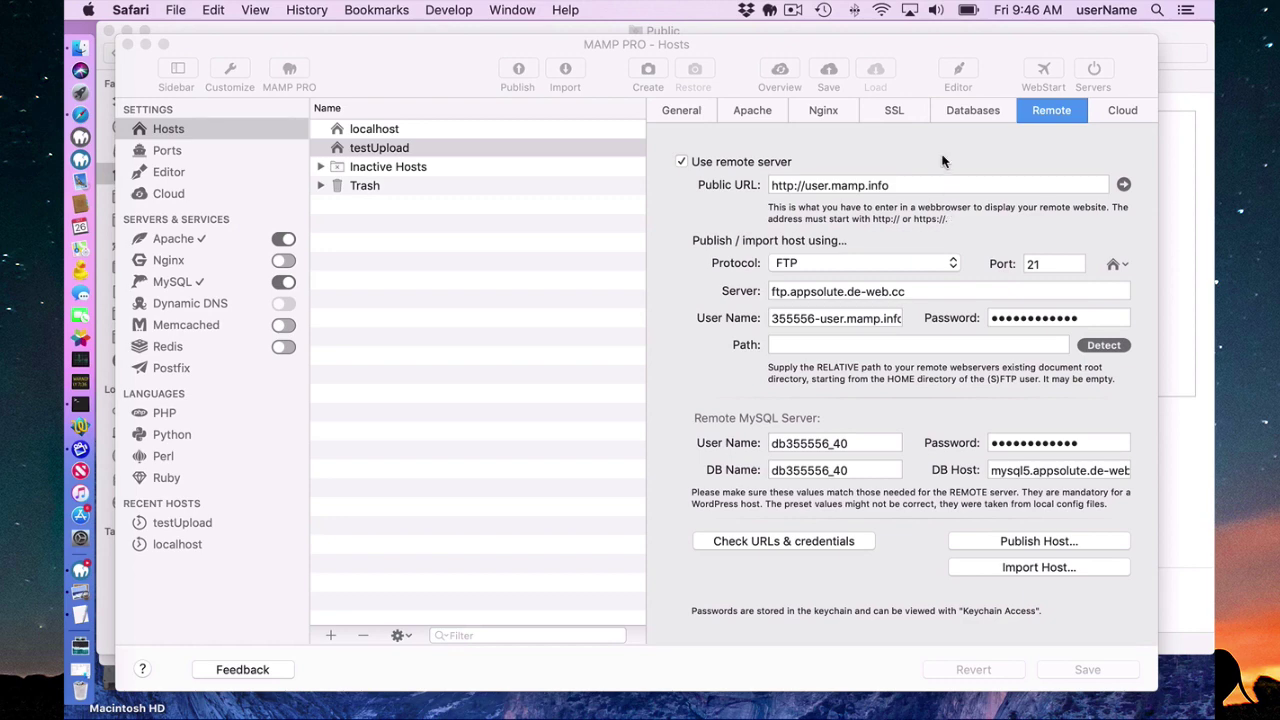
{"action": "left_click", "coordinate": [1124, 185]}
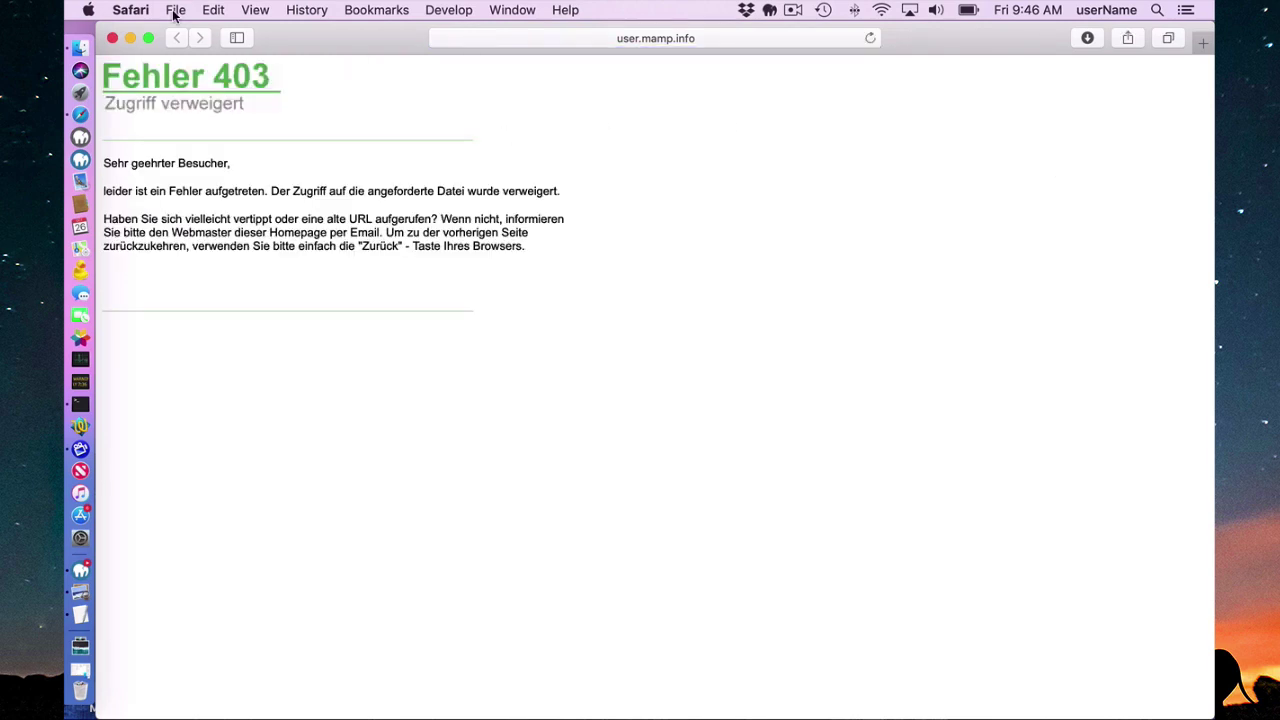
{"action": "left_click", "coordinate": [112, 38]}
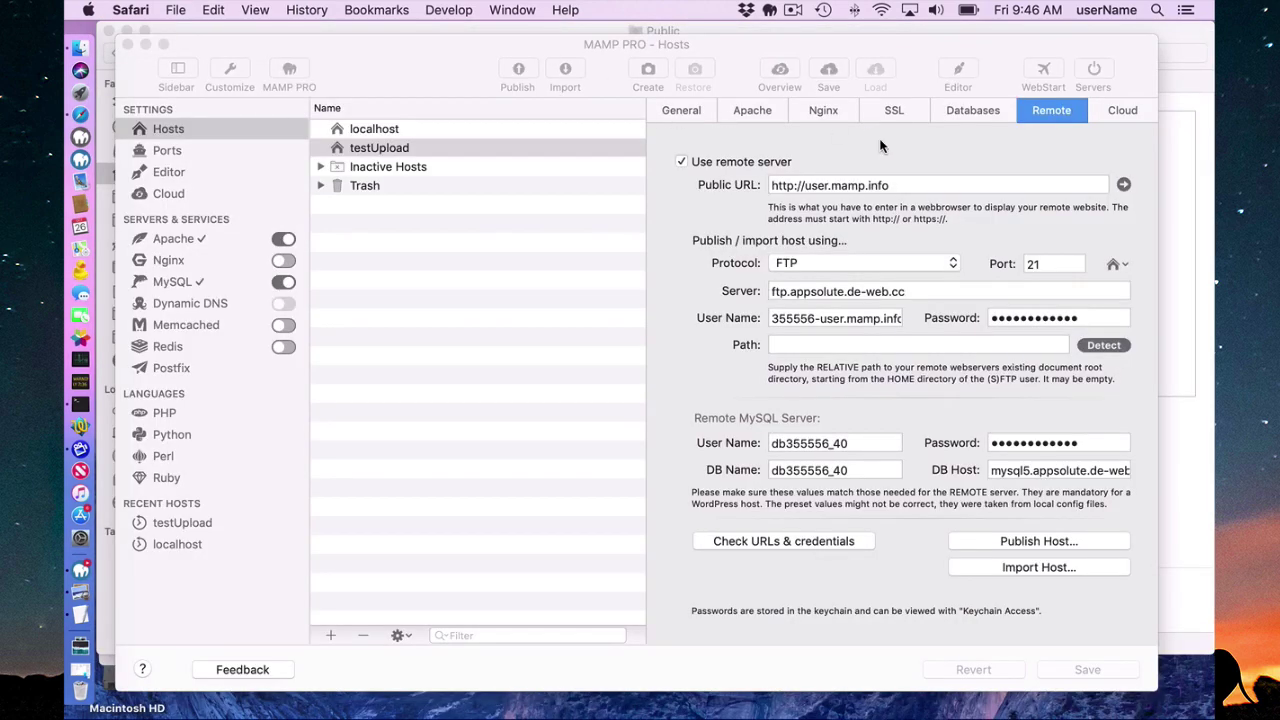
{"action": "left_click", "coordinate": [880, 147]}
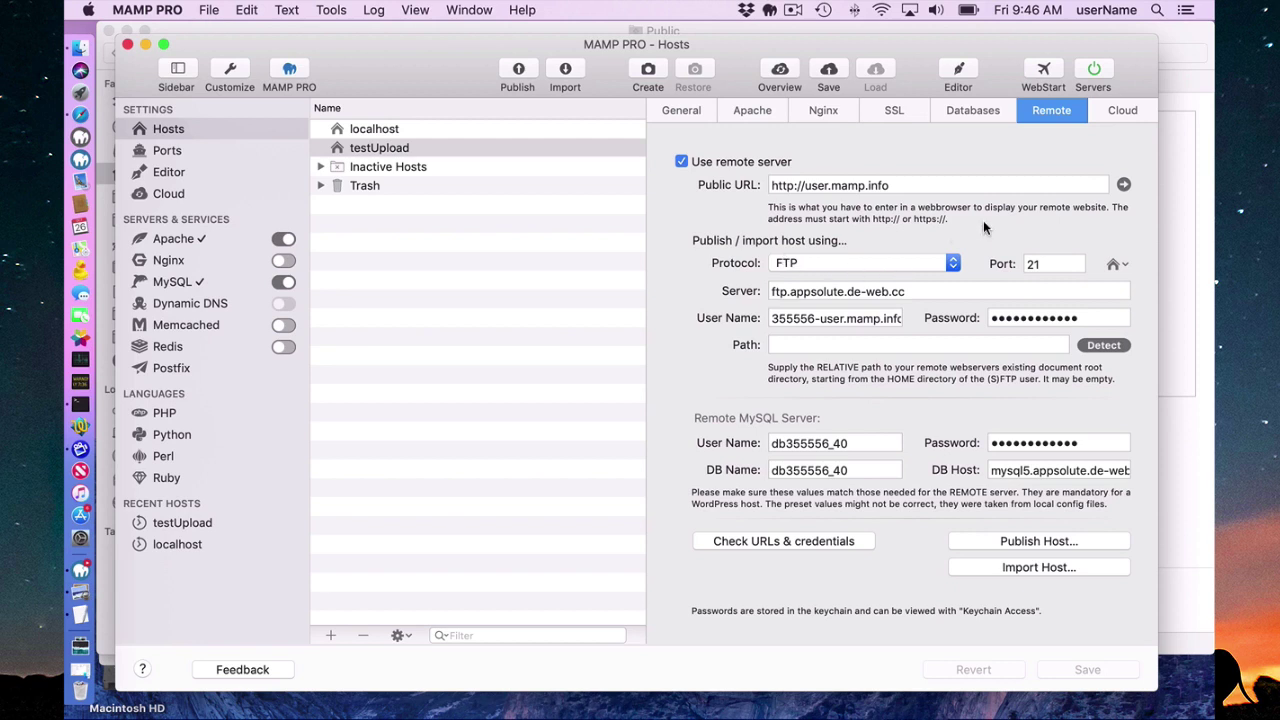
{"action": "left_click", "coordinate": [953, 263]}
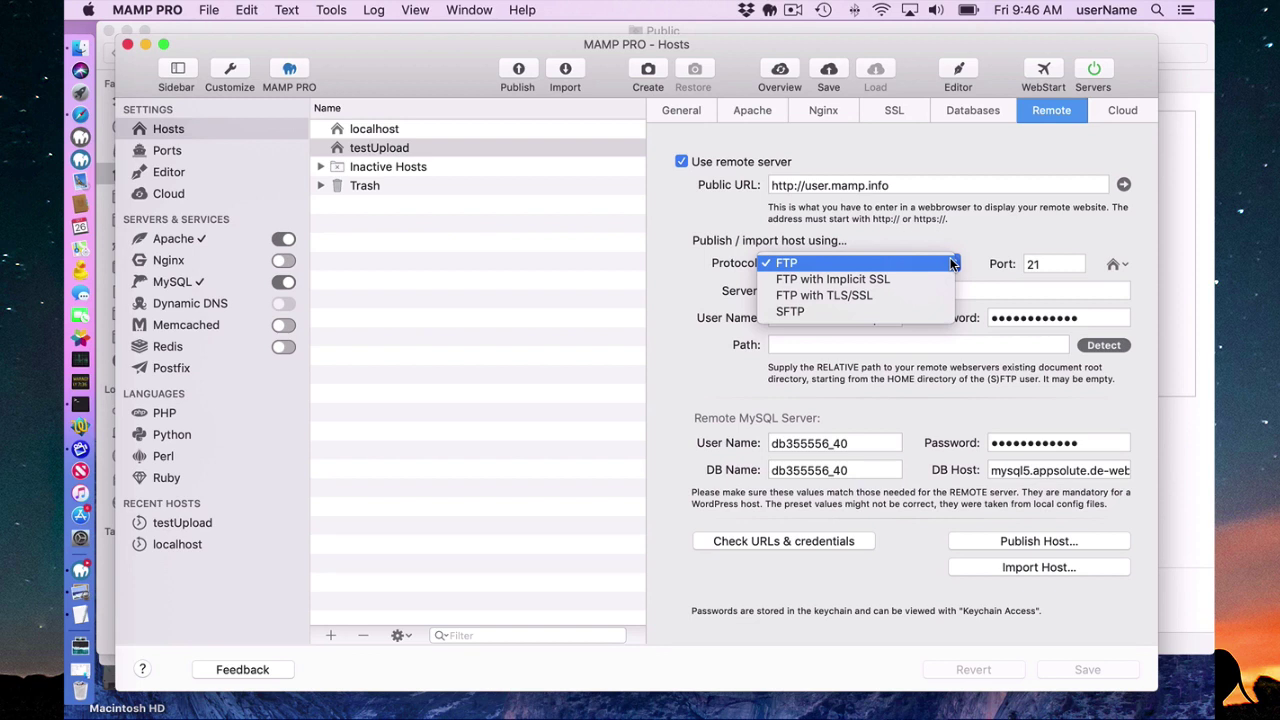
{"action": "left_click", "coordinate": [928, 231]}
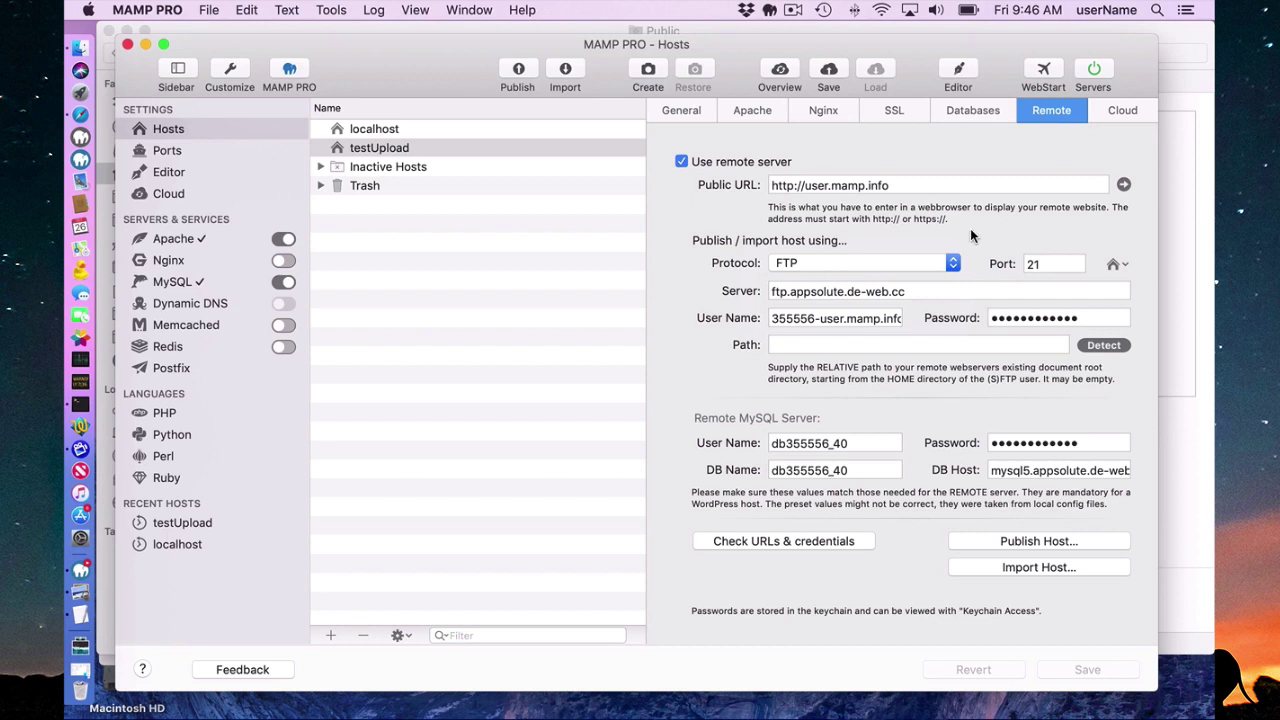
{"action": "left_click", "coordinate": [953, 263]}
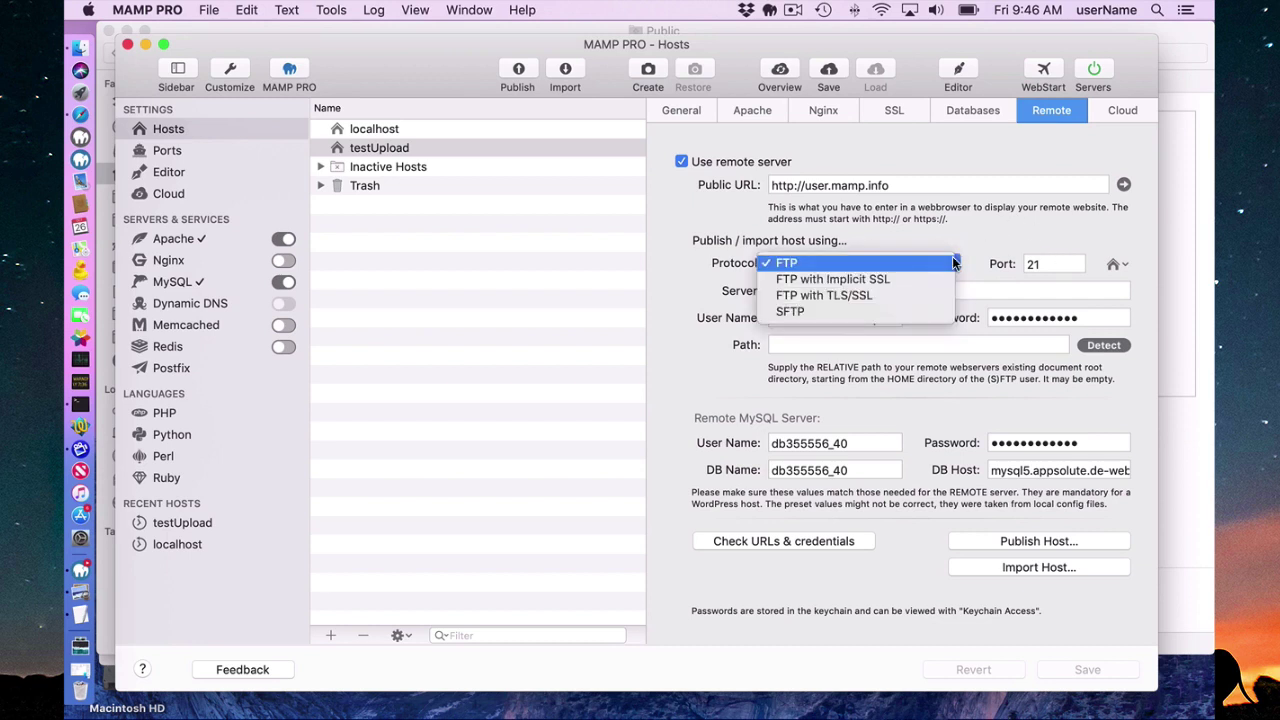
{"action": "left_click", "coordinate": [977, 230]}
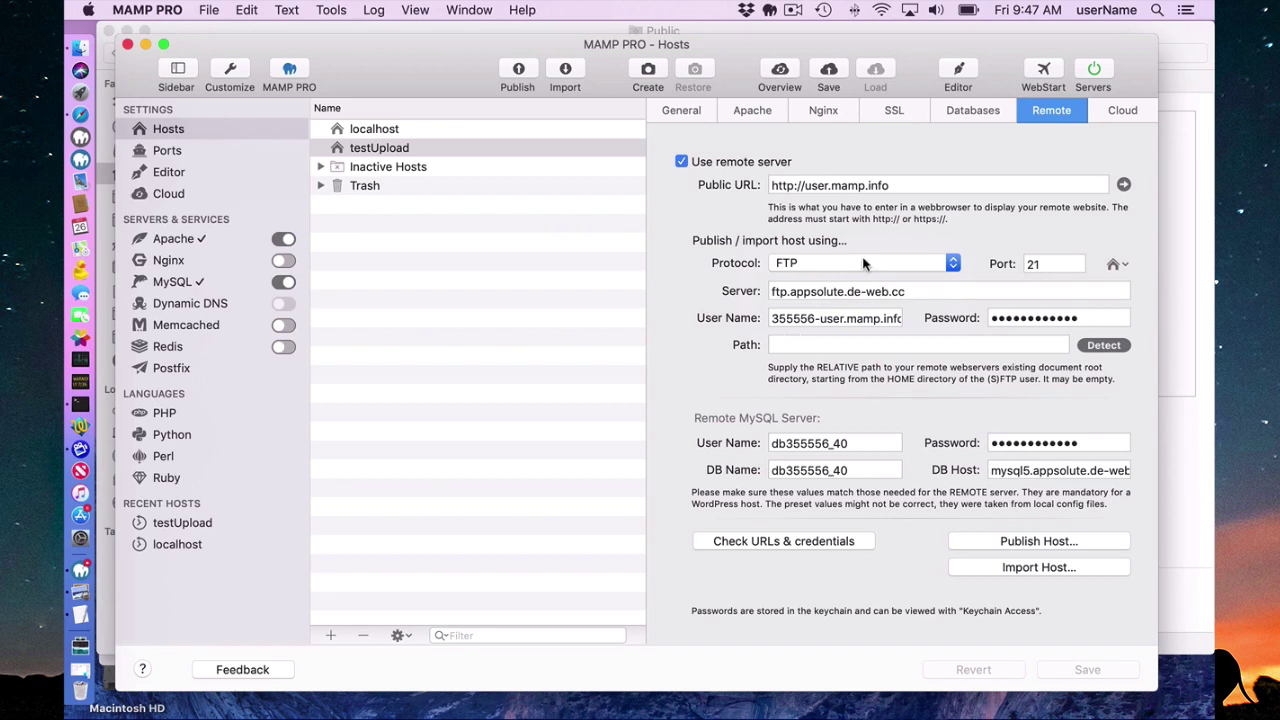
{"action": "left_click", "coordinate": [872, 344]}
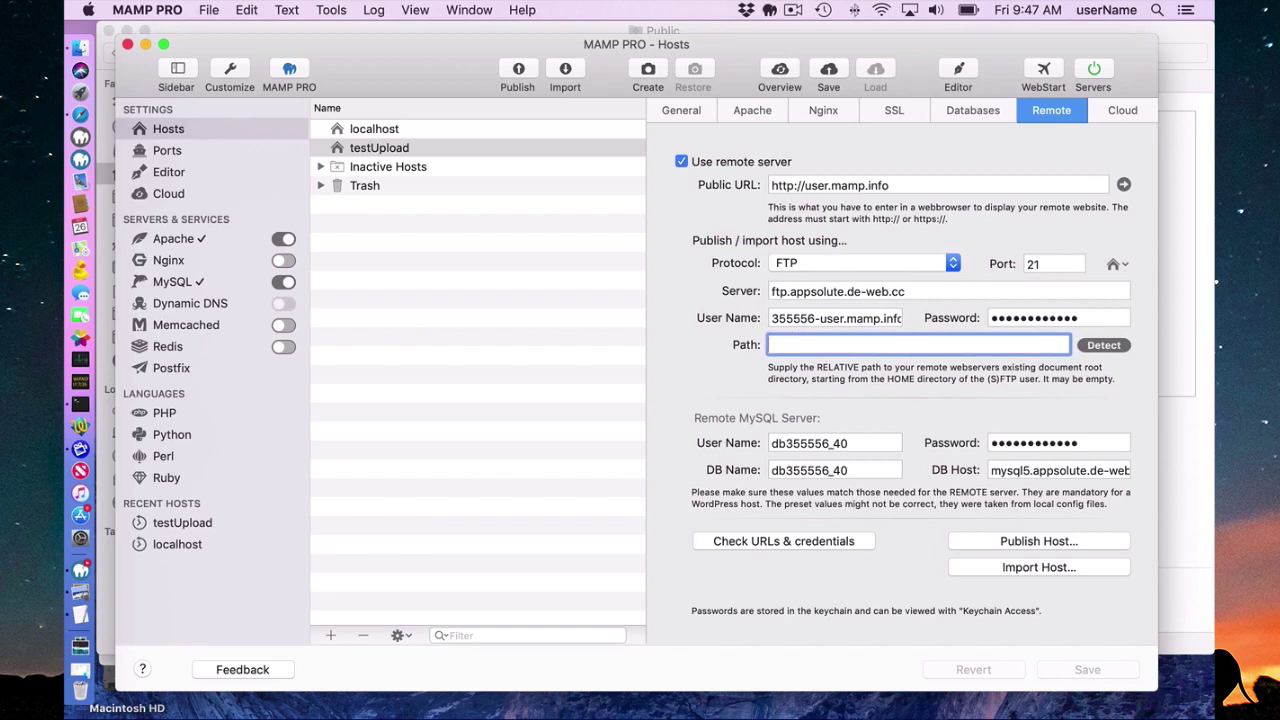
{"action": "type", "text": "webs"}
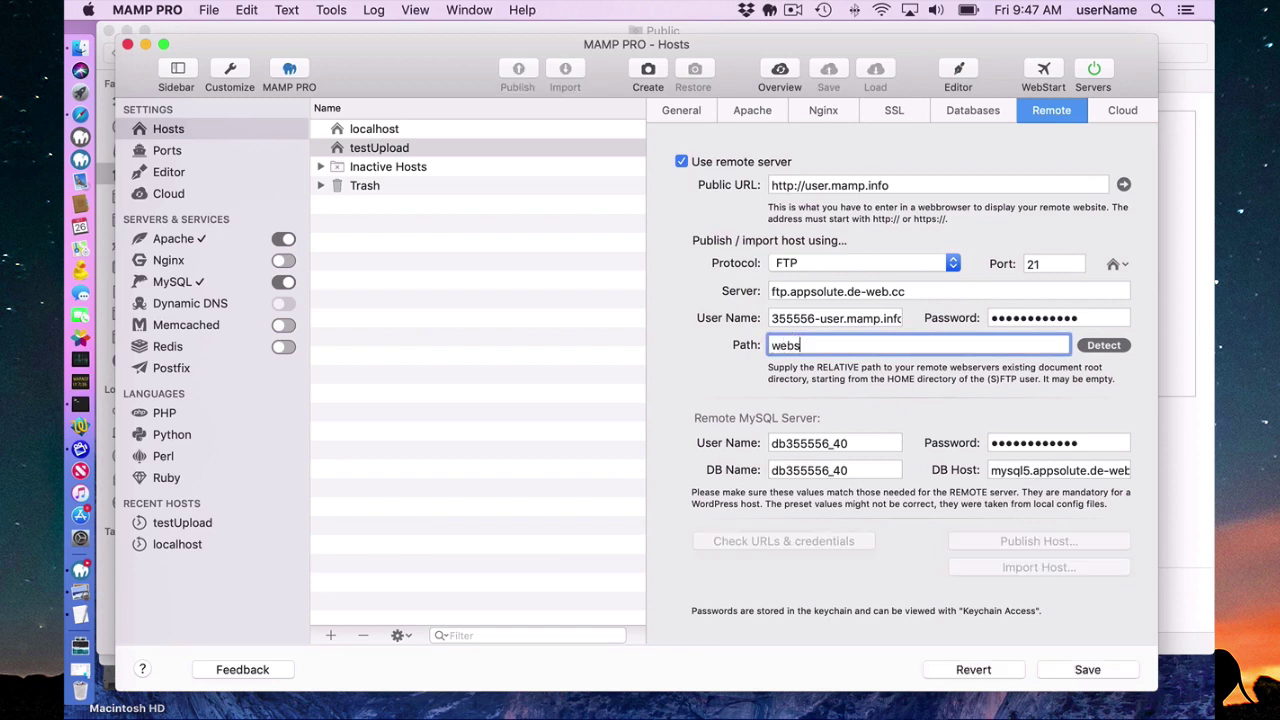
{"action": "type", "text": "ite"}
{"action": "key", "text": "BackSpace"}
{"action": "key", "text": "BackSpace"}
{"action": "key", "text": "BackSpace"}
{"action": "key", "text": "BackSpace"}
{"action": "key", "text": "BackSpace"}
{"action": "key", "text": "BackSpace"}
{"action": "key", "text": "BackSpace"}
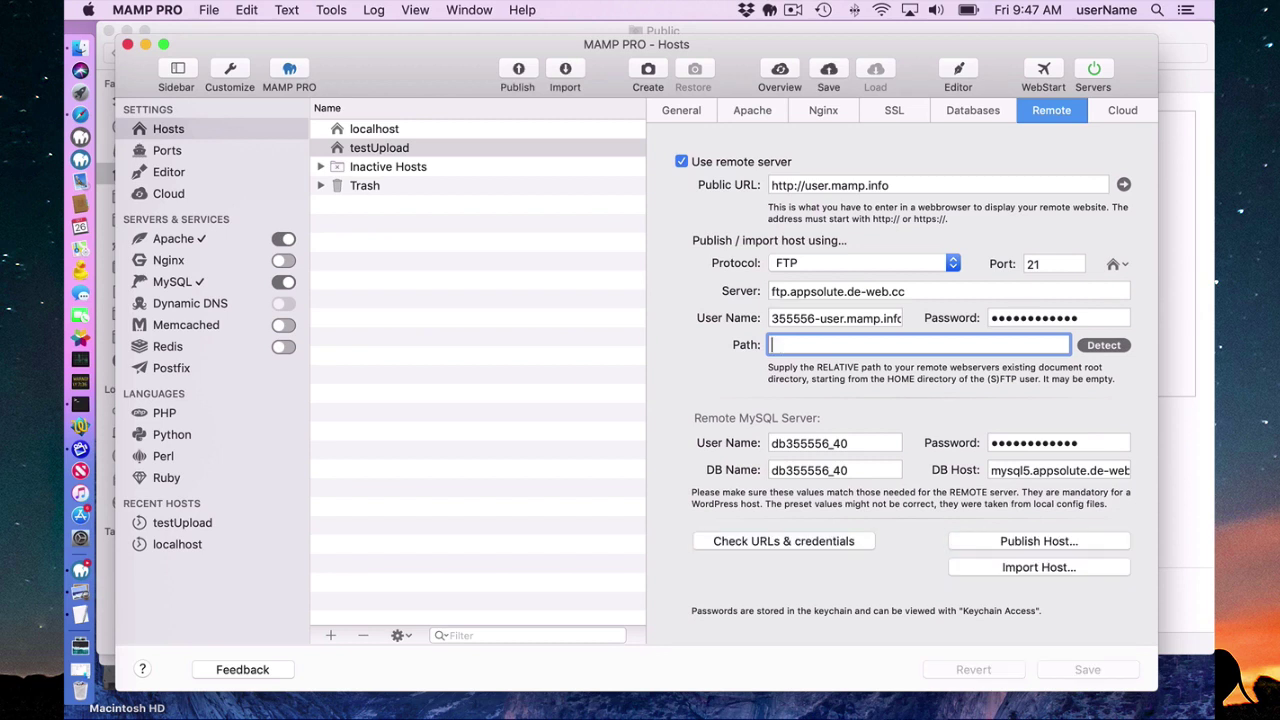
{"action": "type", "text": "pub"}
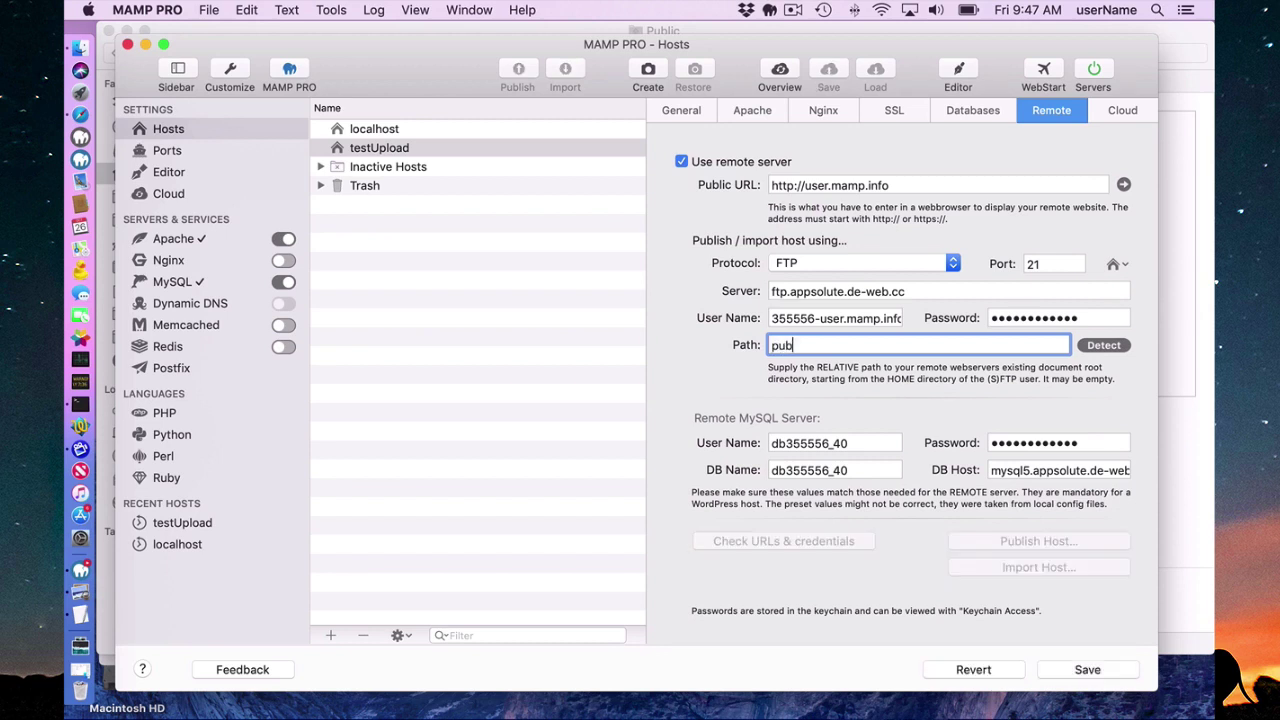
{"action": "type", "text": "lic_html"}
{"action": "key", "text": "BackSpace"}
{"action": "key", "text": "BackSpace"}
{"action": "key", "text": "BackSpace"}
{"action": "key", "text": "BackSpace"}
{"action": "key", "text": "BackSpace"}
{"action": "key", "text": "BackSpace"}
{"action": "key", "text": "BackSpace"}
{"action": "key", "text": "BackSpace"}
{"action": "key", "text": "BackSpace"}
{"action": "key", "text": "BackSpace"}
{"action": "key", "text": "BackSpace"}
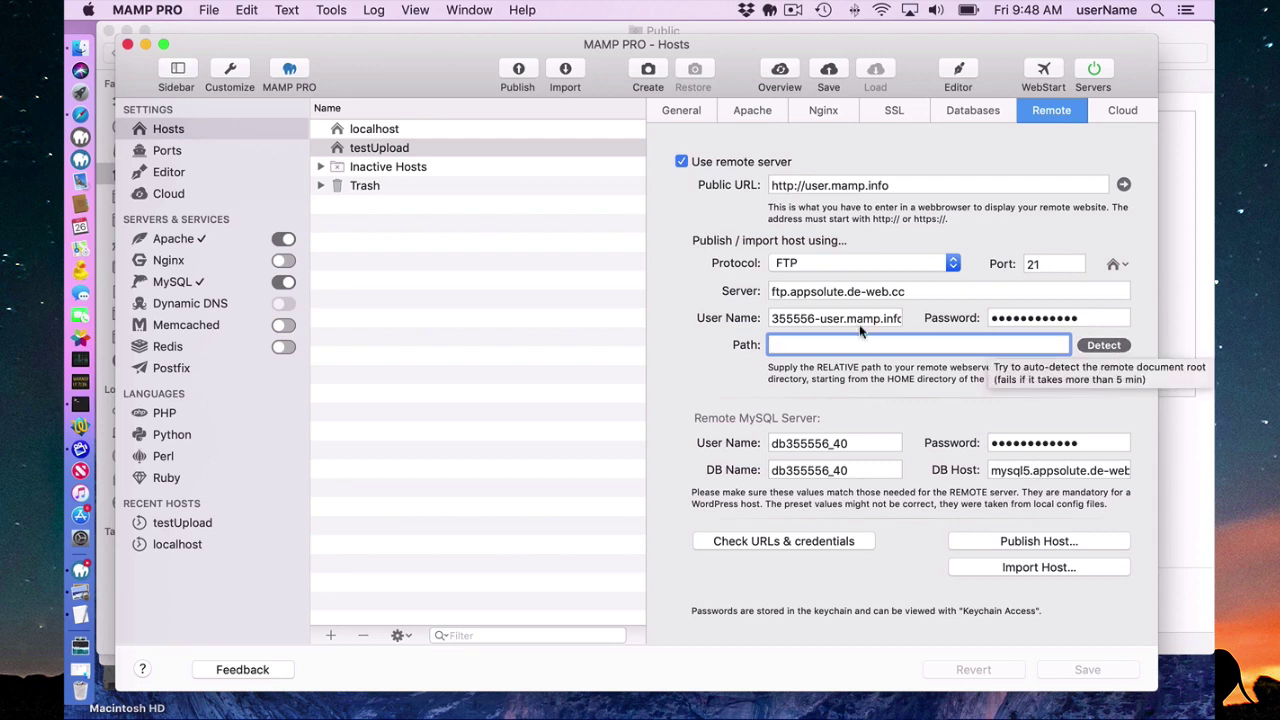
{"action": "left_click", "coordinate": [1104, 346]}
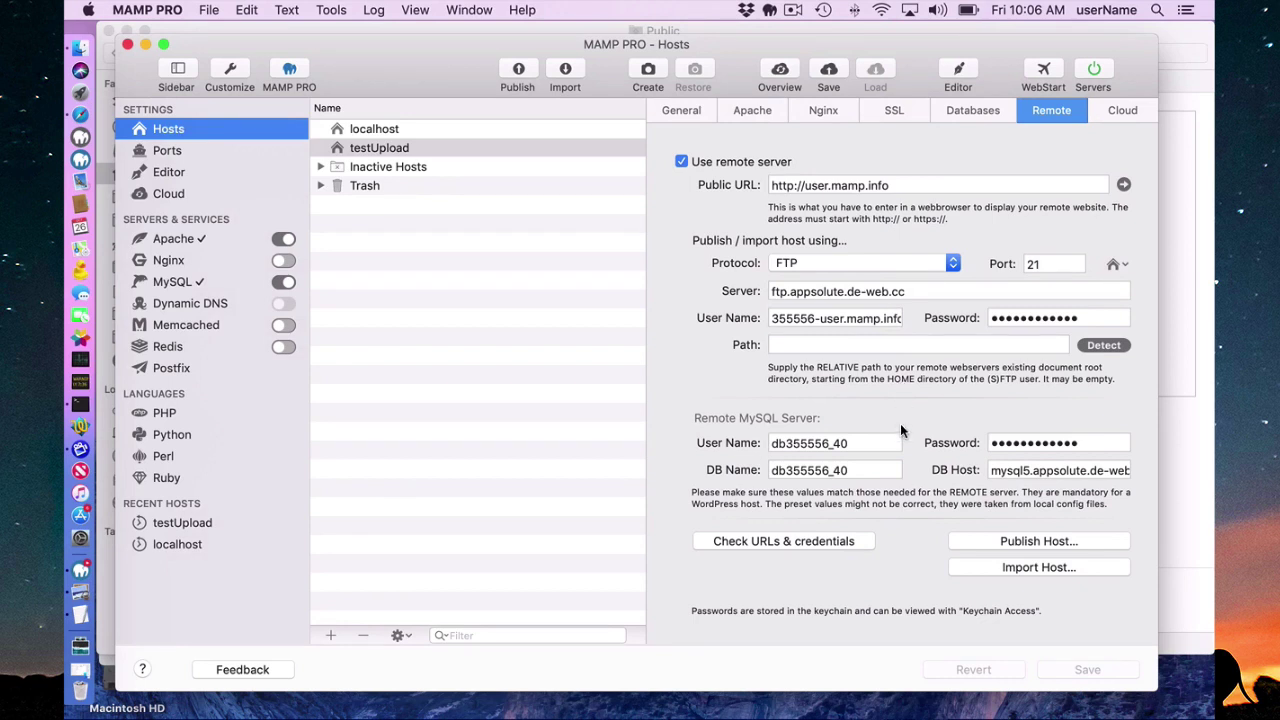
Check testUpload's remote URLs and credentials, accepting the MySQL version warning.
{"action": "left_click", "coordinate": [787, 540]}
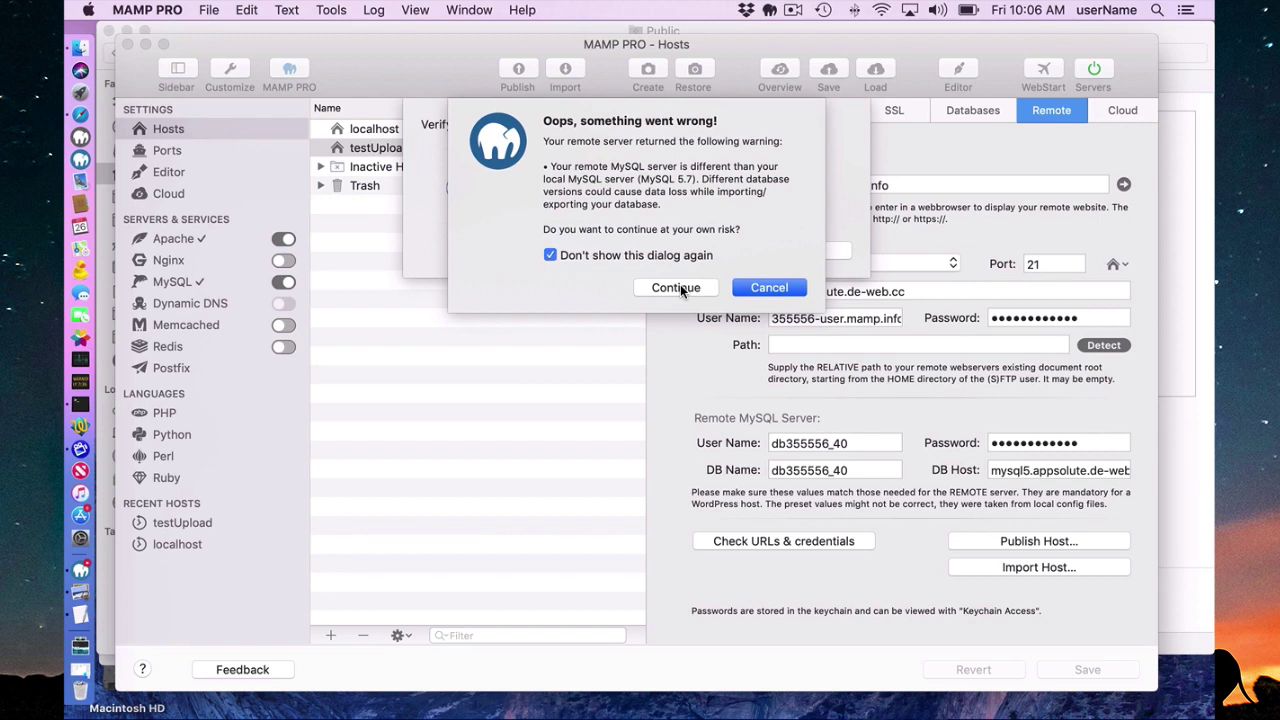
{"action": "left_click", "coordinate": [678, 288]}
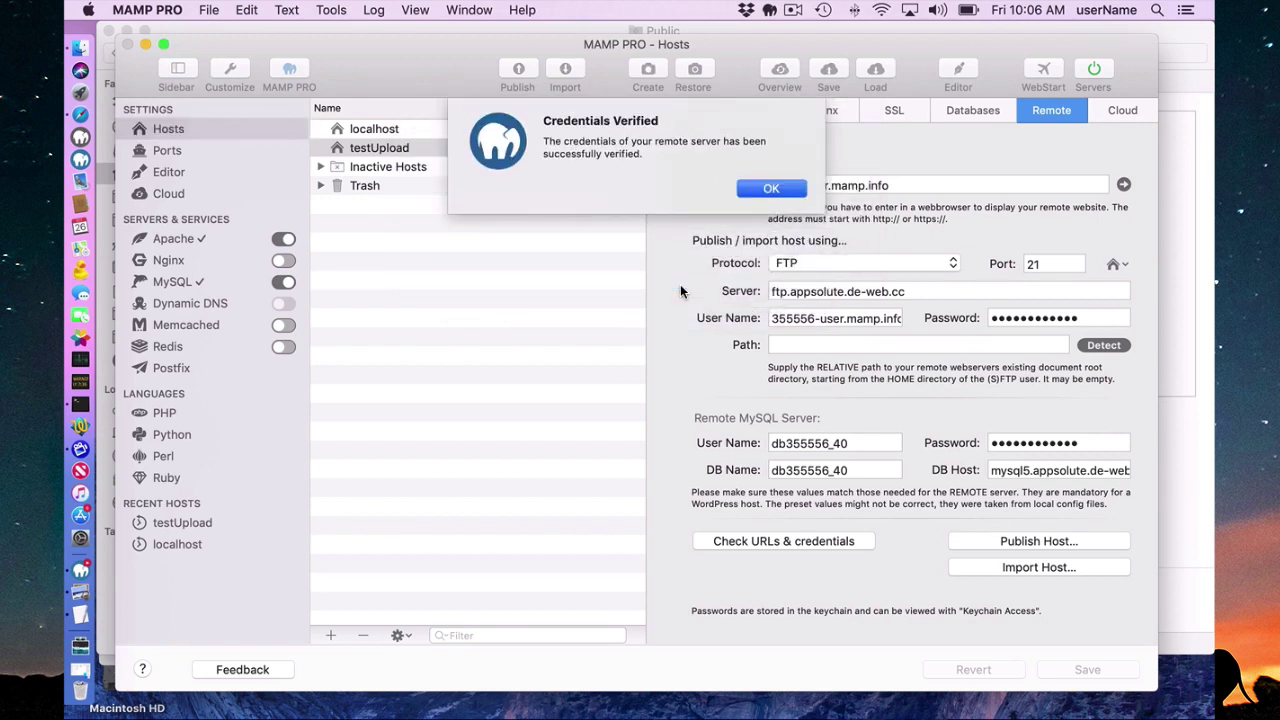
{"action": "left_click", "coordinate": [771, 192]}
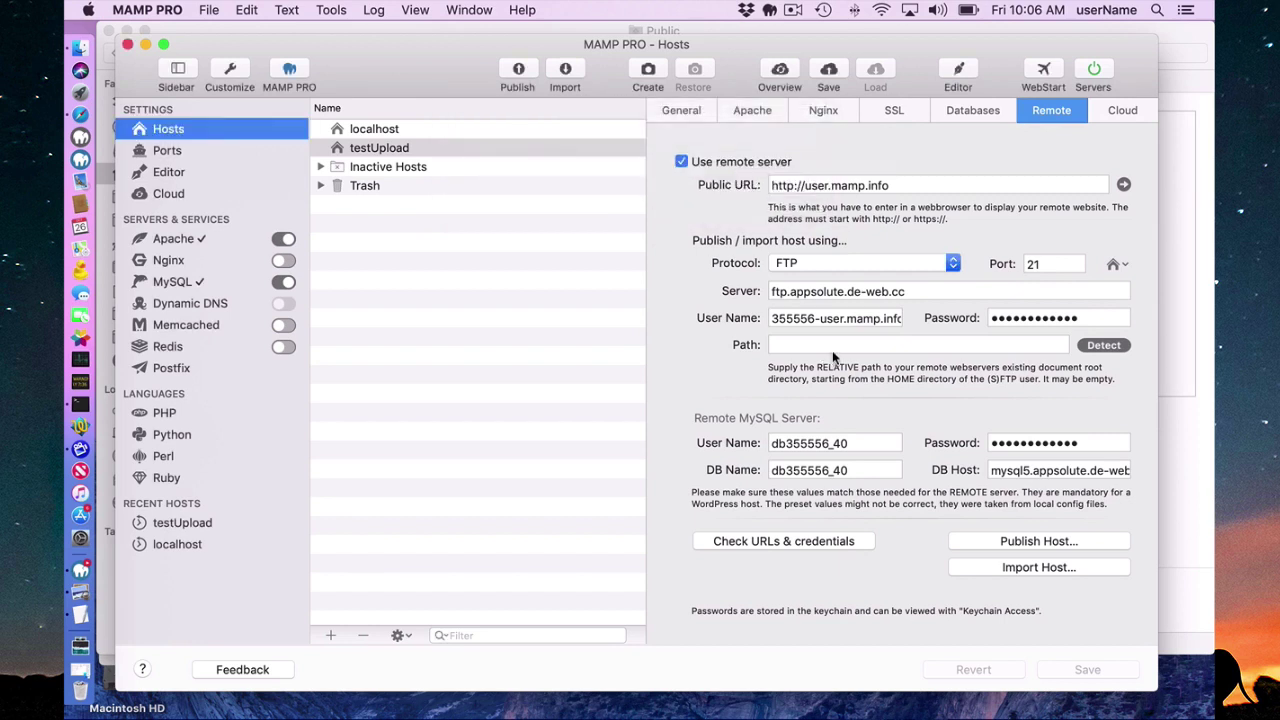
Publish testUpload to user.mamp.info, confirming the checklist and WordPress credentials reminder.
{"action": "left_click", "coordinate": [1020, 543]}
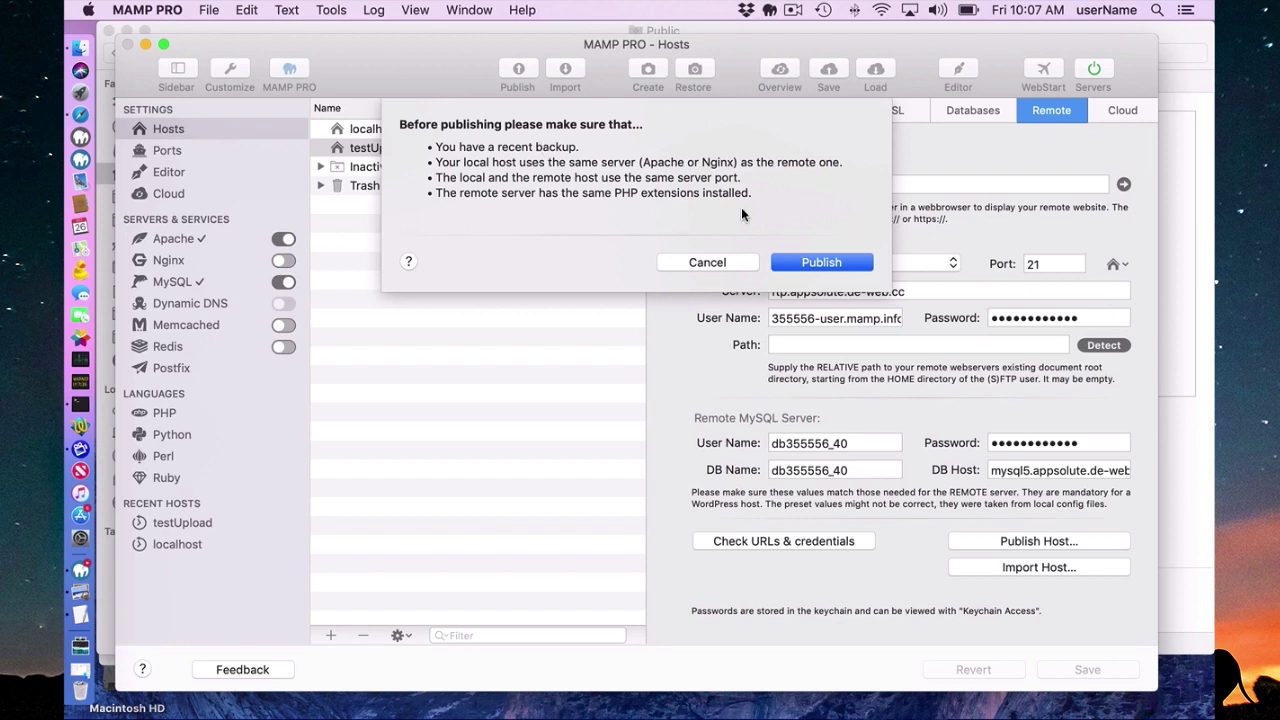
{"action": "left_click", "coordinate": [822, 263]}
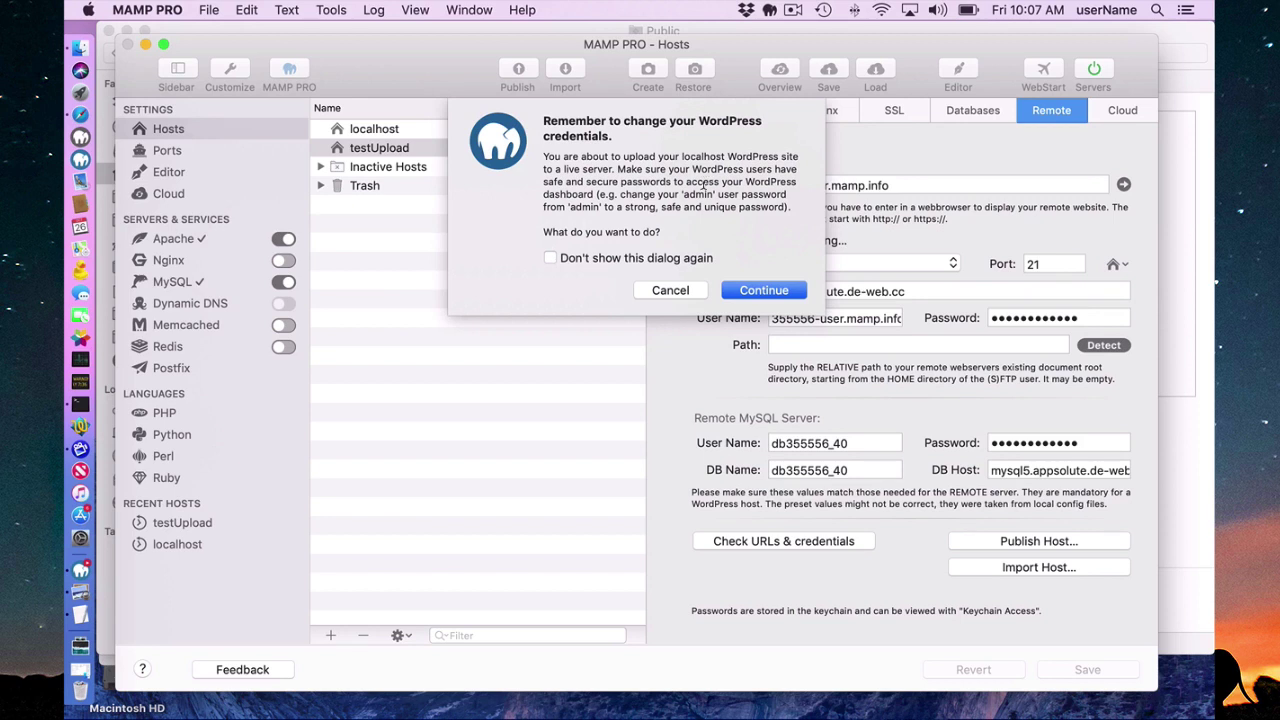
{"action": "left_click", "coordinate": [757, 290]}
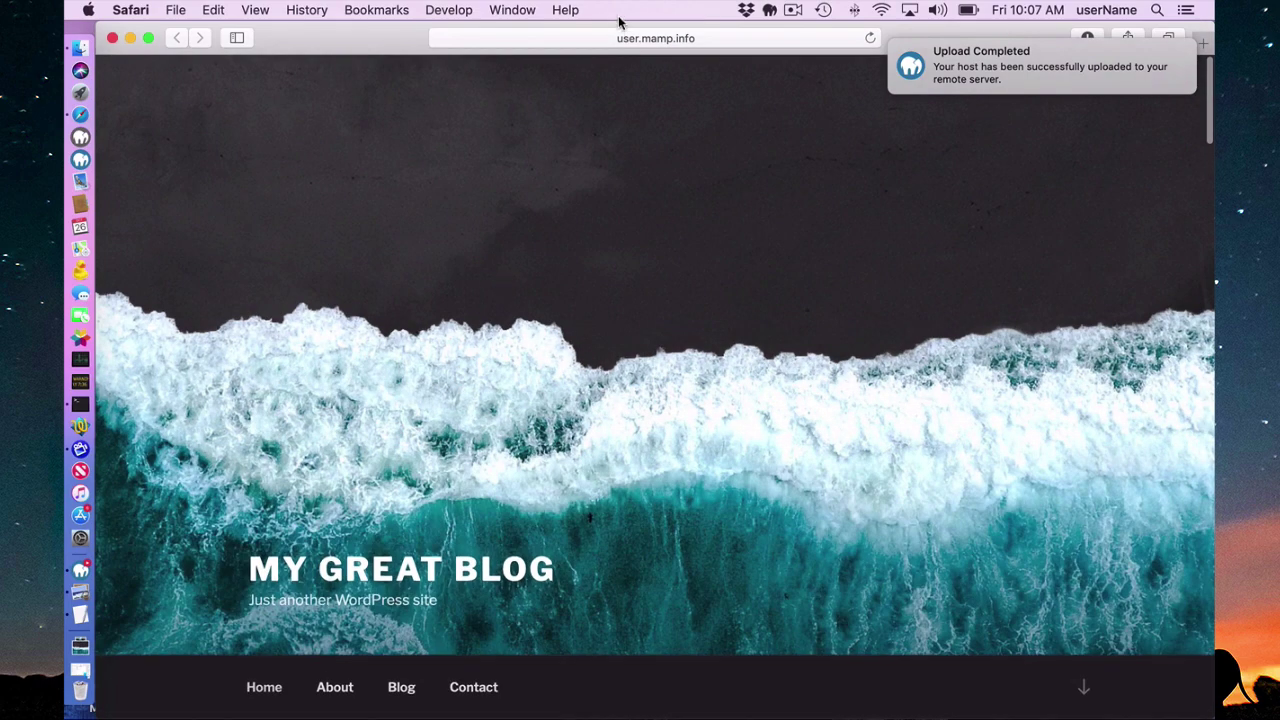
Close the live blog, reopen user.mamp.info from the Public URL, then close Safari again.
{"action": "left_click", "coordinate": [112, 38]}
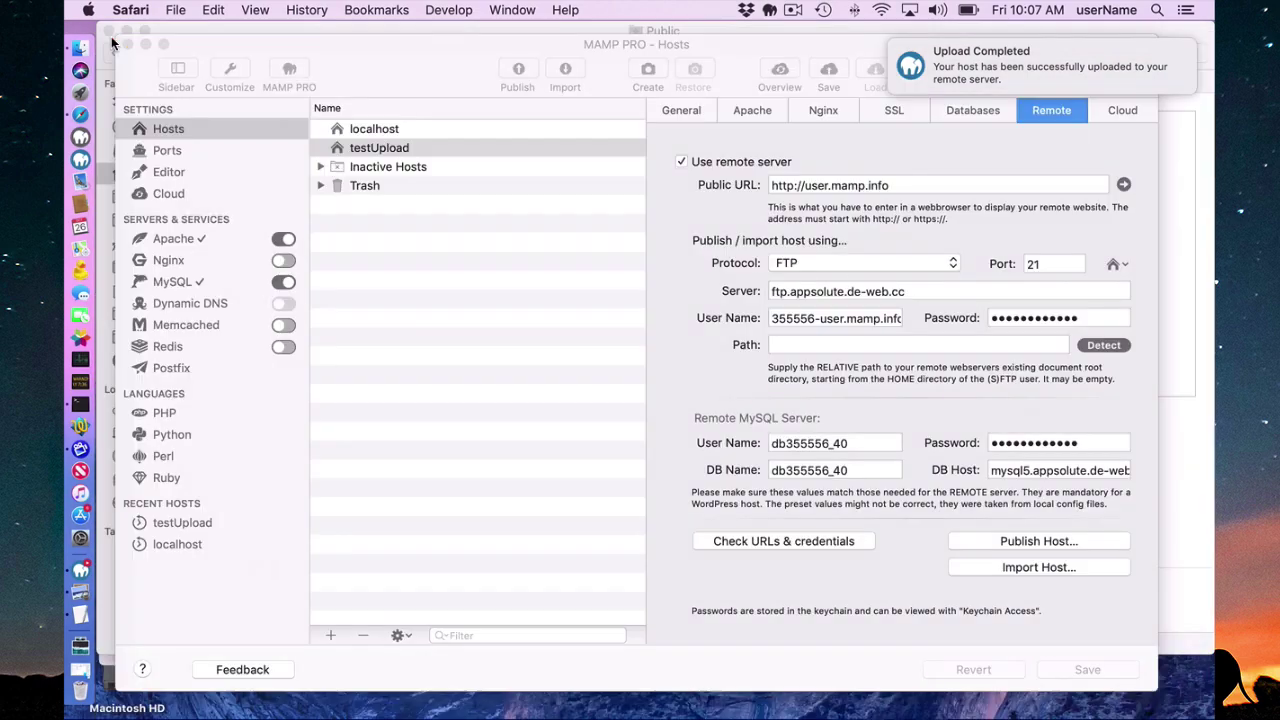
{"action": "left_click", "coordinate": [1124, 184]}
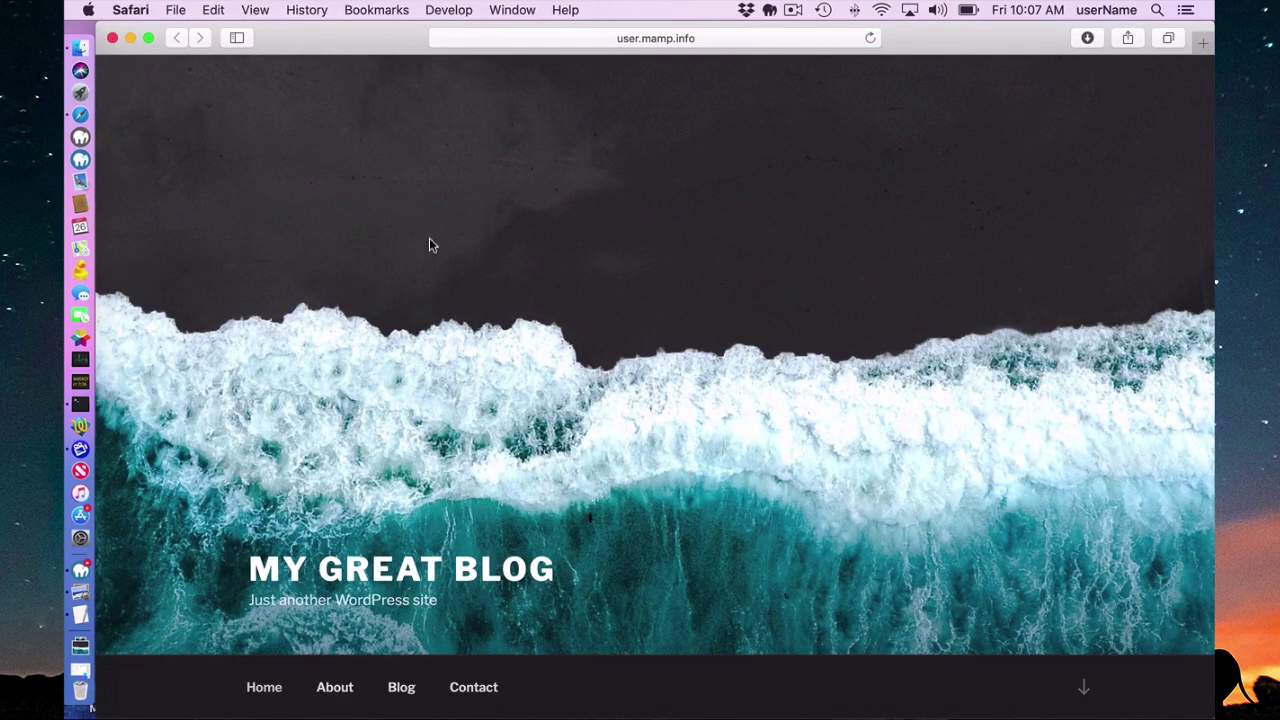
{"action": "left_click", "coordinate": [113, 39]}
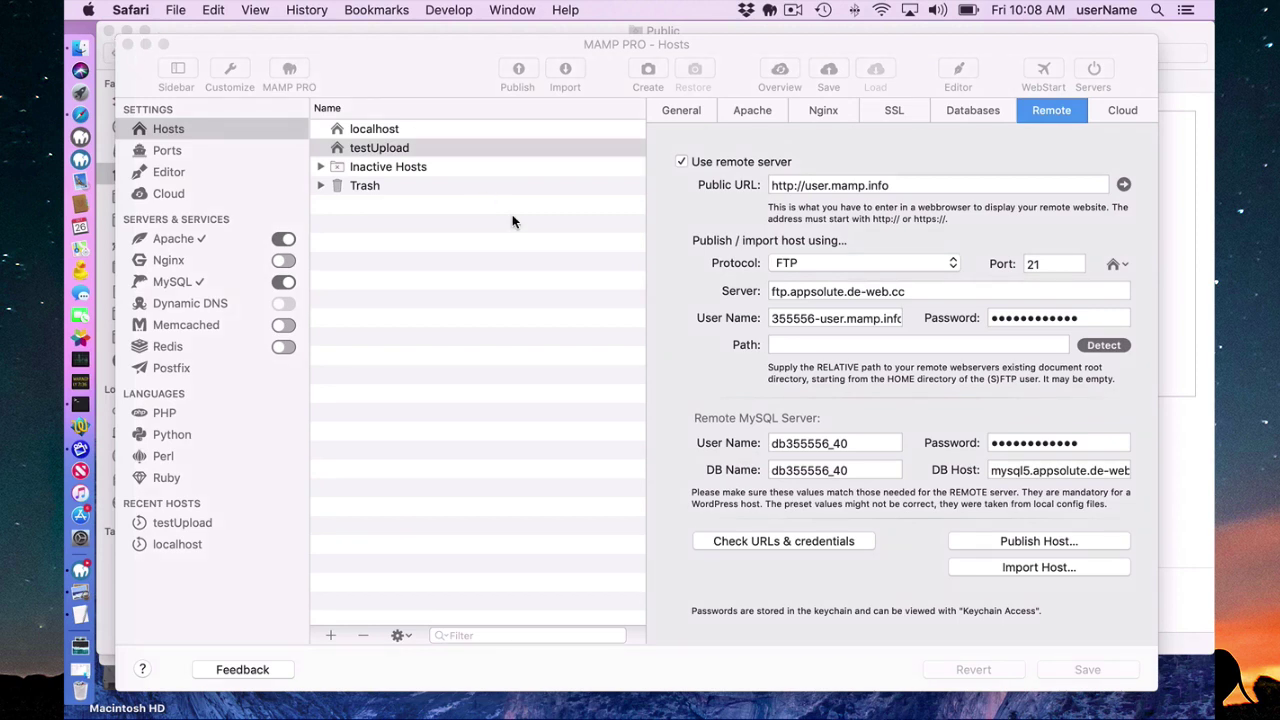